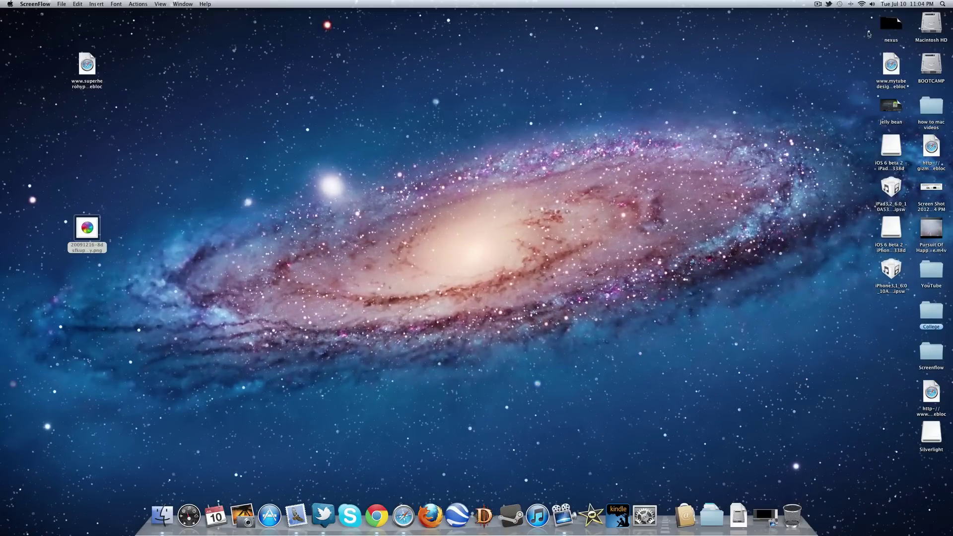
- Open the Applications folder on Macintosh HD in a Finder window
double_click(924, 27)
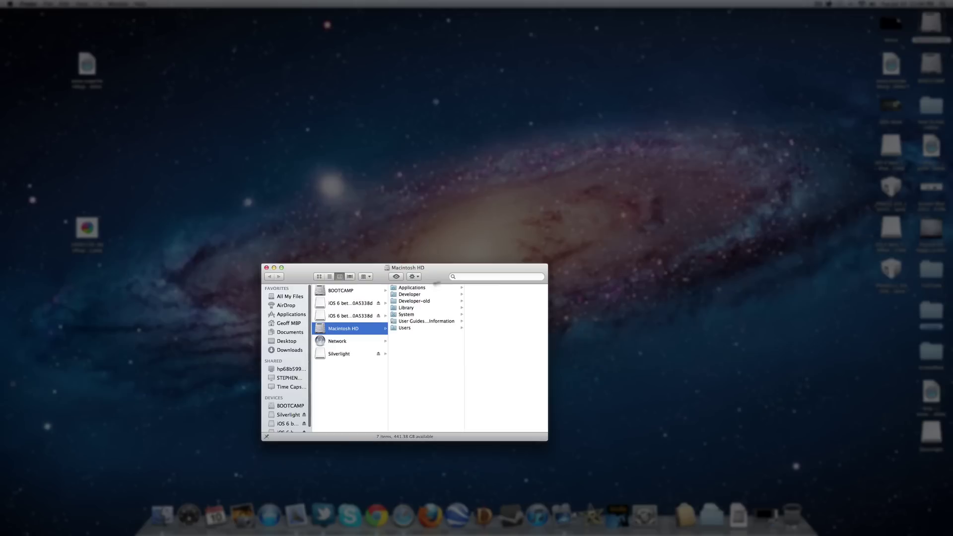
left_click_drag(446, 276, 476, 137)
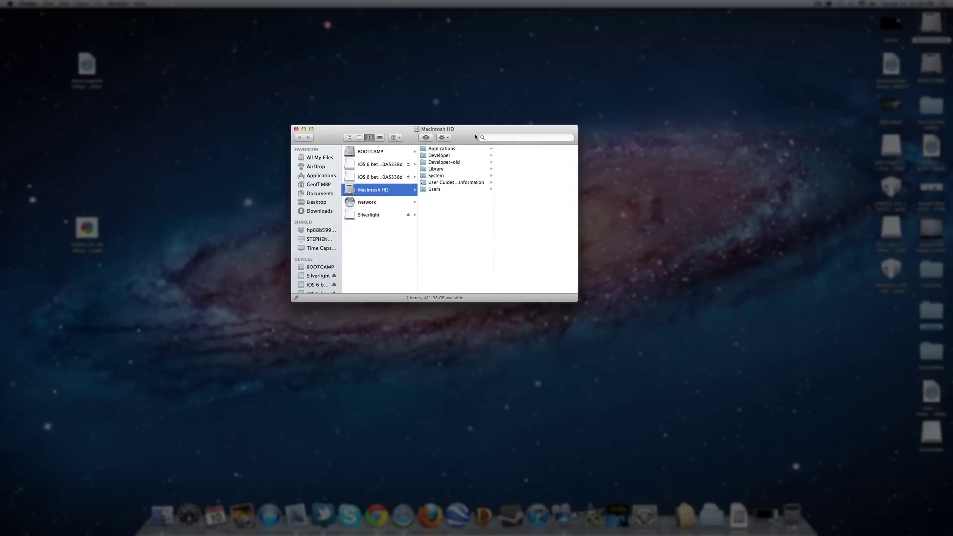
left_click(463, 149)
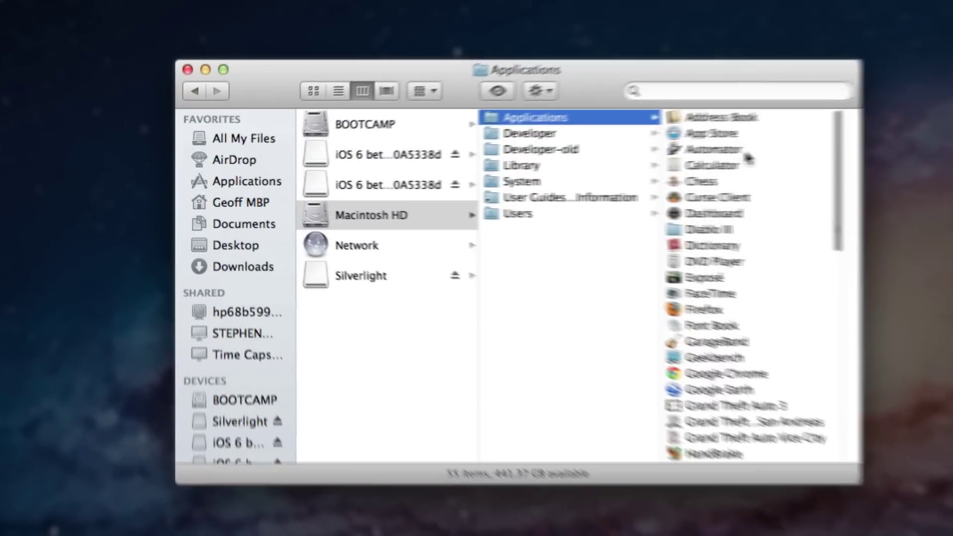
- Scroll the 55 apps and bring up Geekbench's shortcut menu showing Move to Trash
scroll(753, 167, "down", 6)
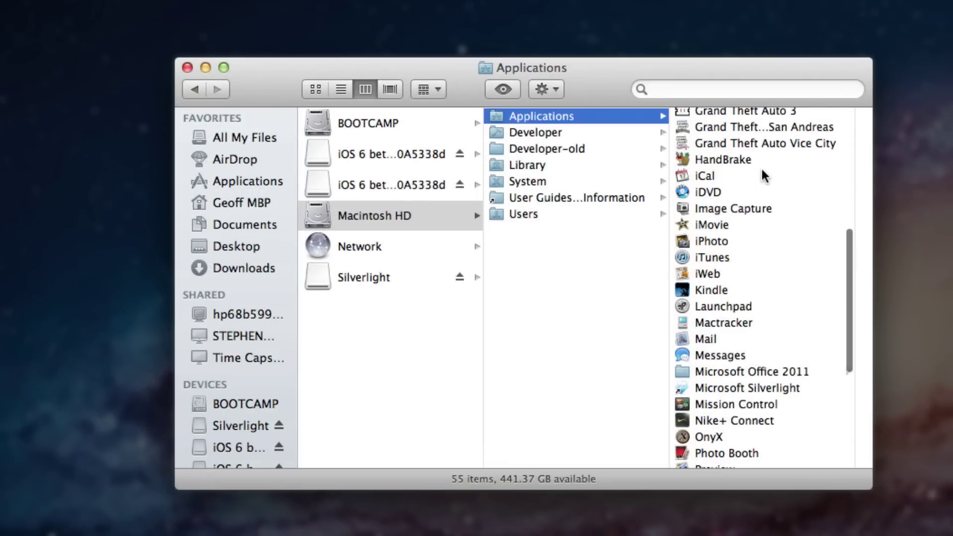
scroll(762, 171, "up", 6)
scroll(761, 172, "down", 3)
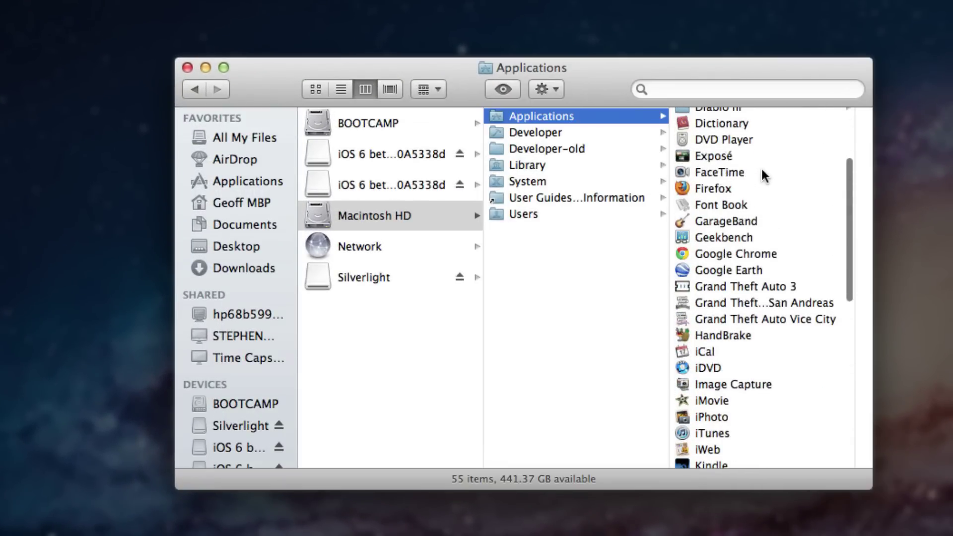
right_click(749, 235)
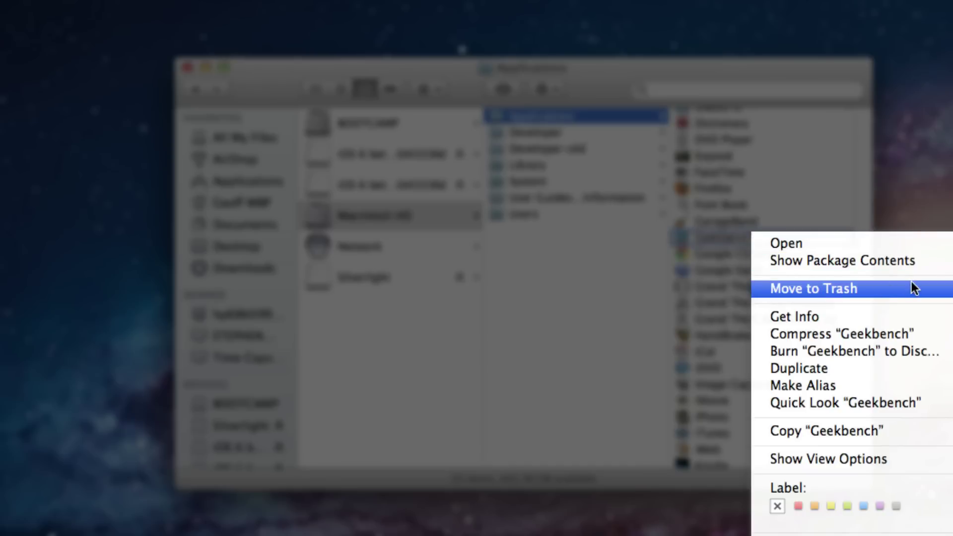
- Dismiss the Geekbench menu and preview Grand Theft Auto 3, San Andreas and Vice City
left_click(733, 65)
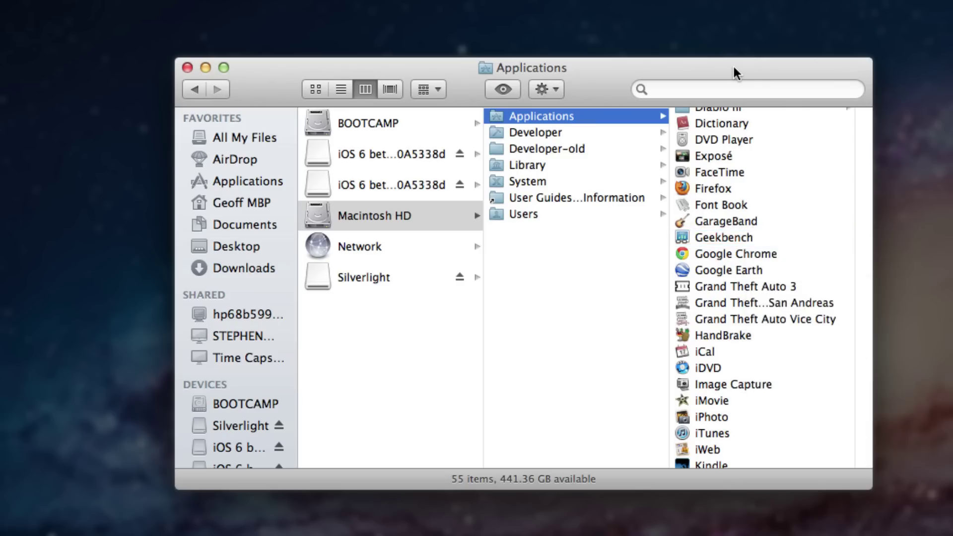
scroll(752, 198, "down", 3)
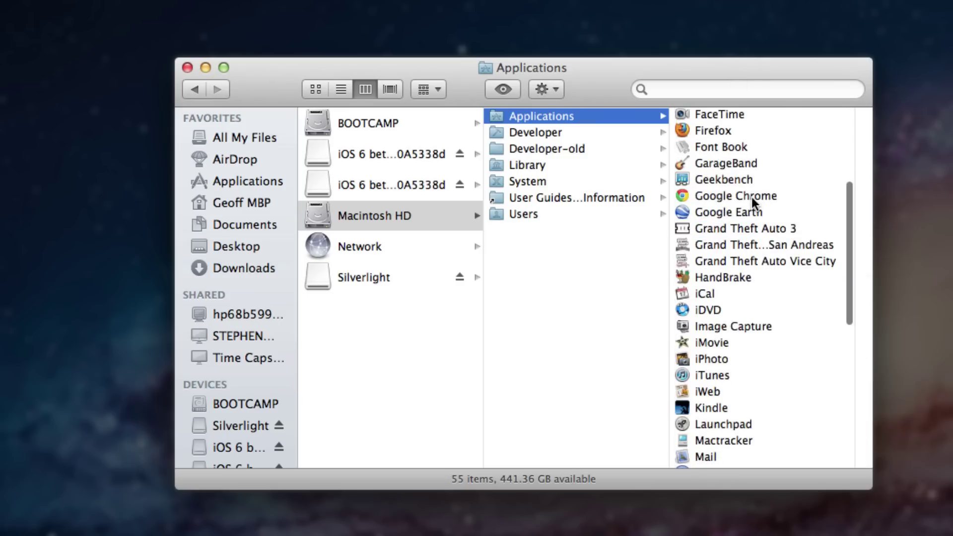
left_click(766, 227)
left_click(652, 247)
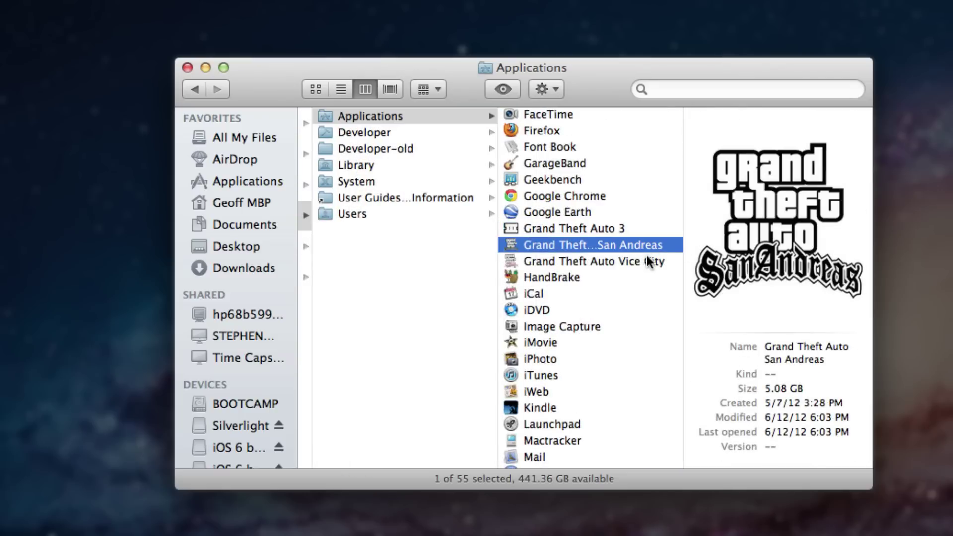
left_click(647, 259)
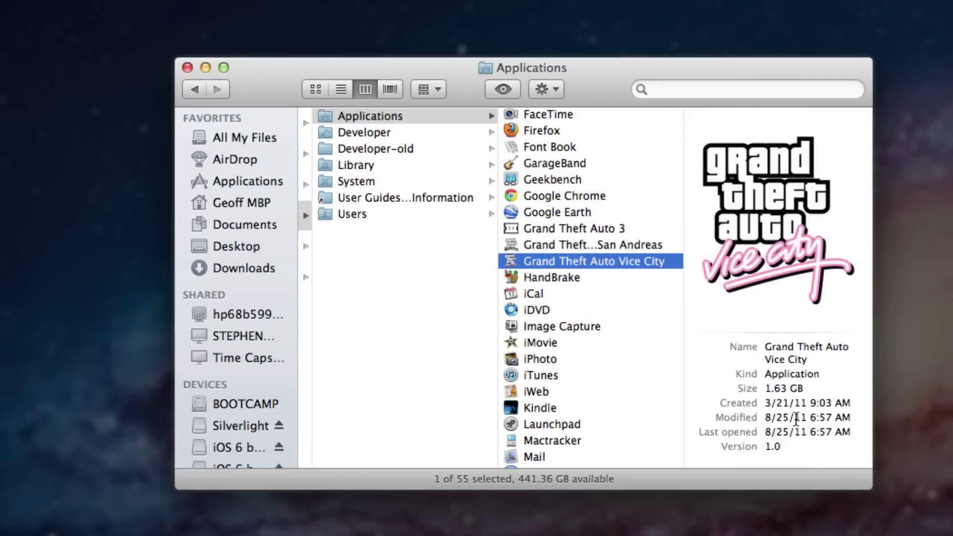
- Highlight Vice City's 1.63 GB size in the preview pane
mouse_move(794, 419)
left_mouse_down()
mouse_move(804, 419)
mouse_move(778, 432)
mouse_move(800, 431)
left_mouse_up()
left_click(815, 418)
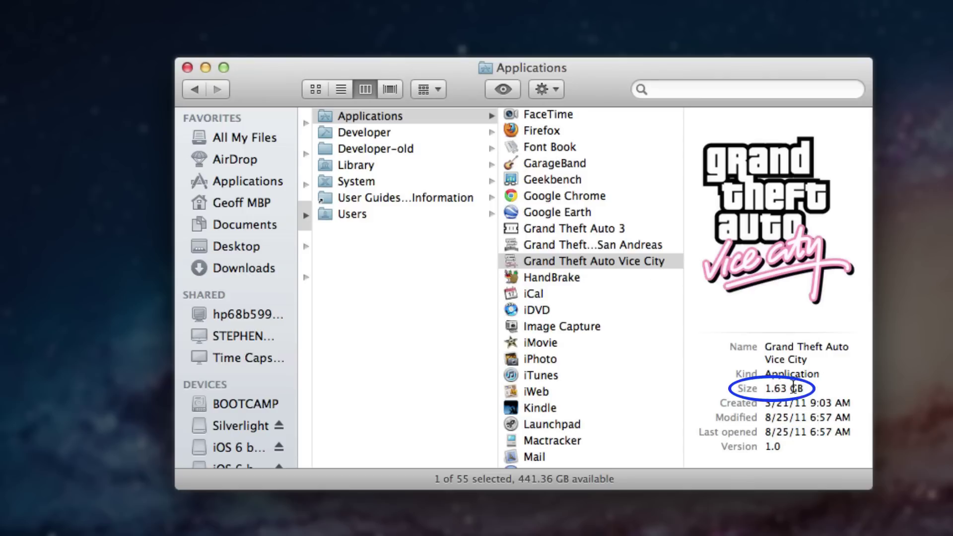
left_click_drag(797, 388, 759, 388)
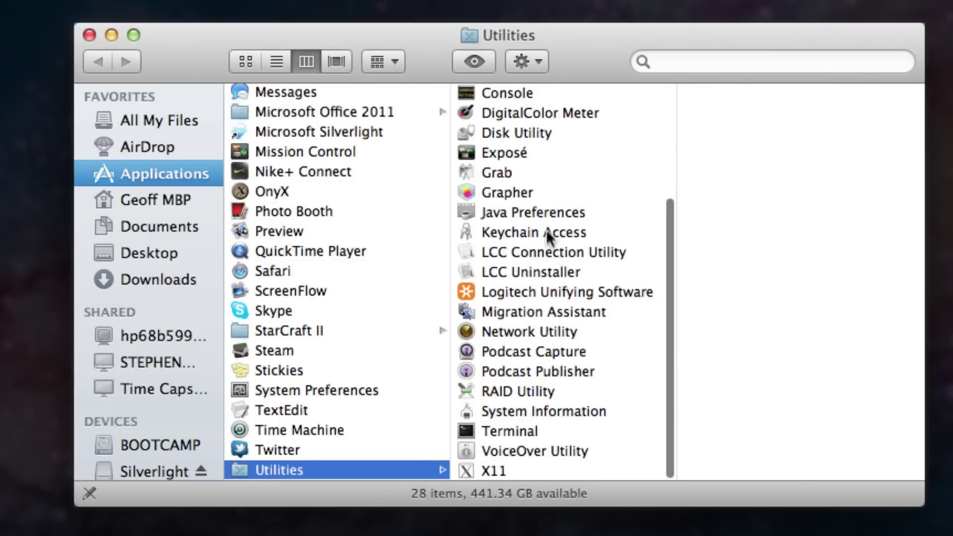
- Launch Disk Utility from Utilities and select the Macintosh HD volume
left_click(538, 133)
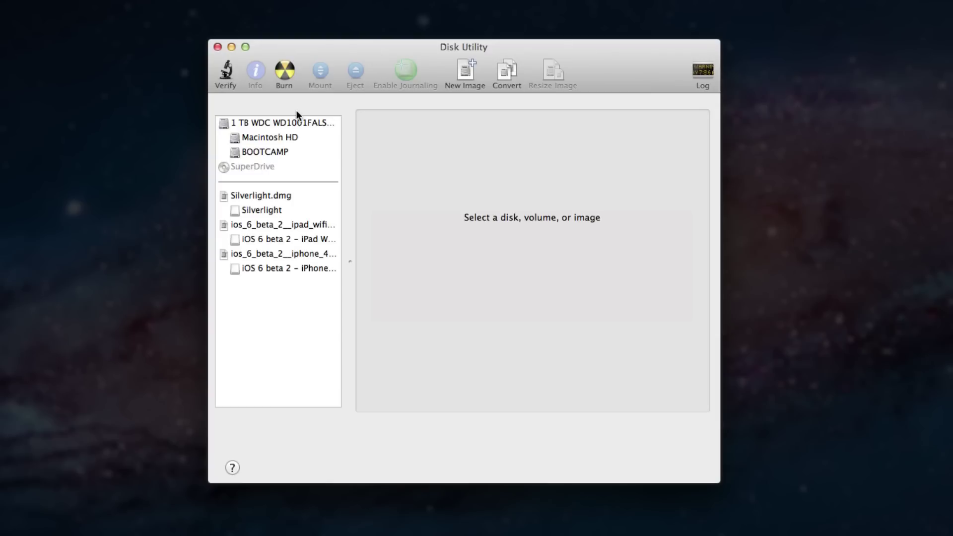
left_click(300, 136)
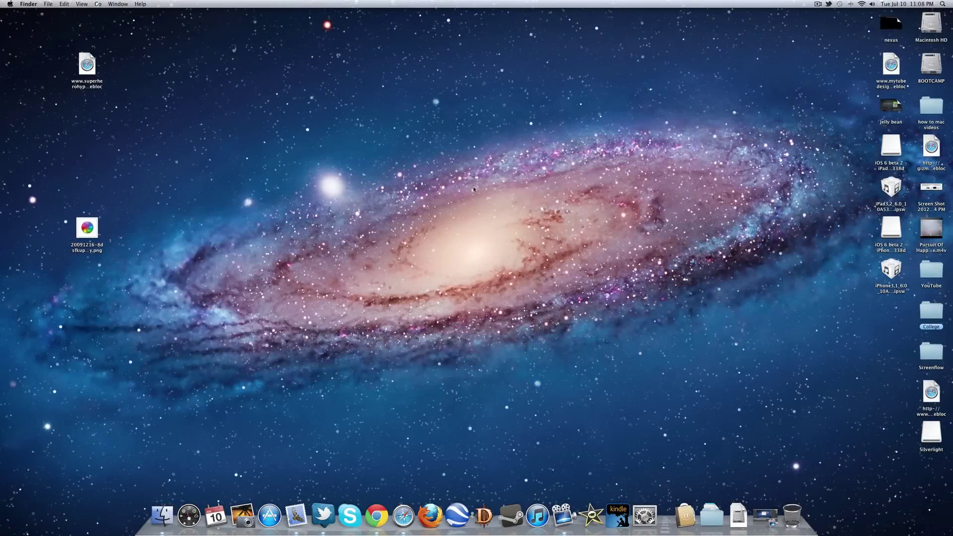
- Launch OnyX from Launchpad, skip the S.M.A.R.T. and volume checks, and enter the admin password
key("F4")
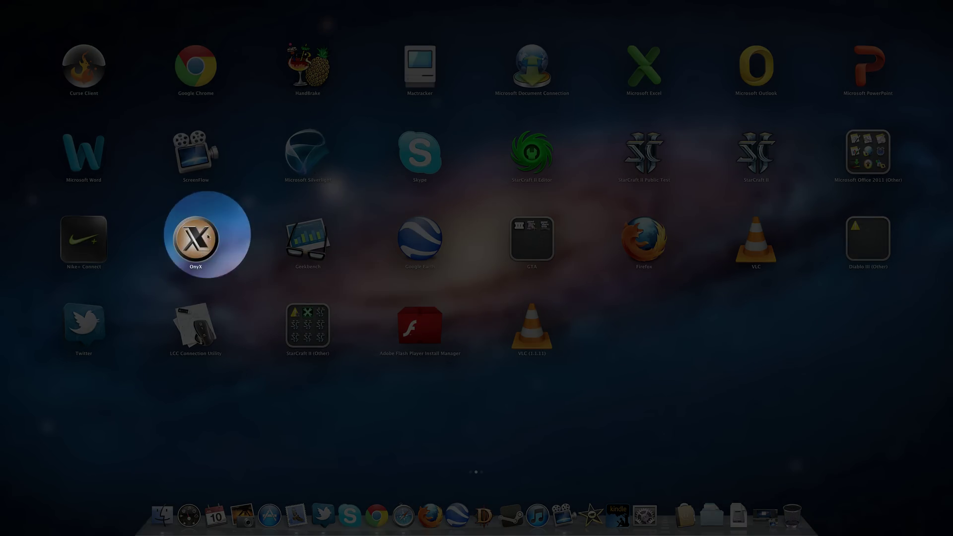
left_click(201, 252)
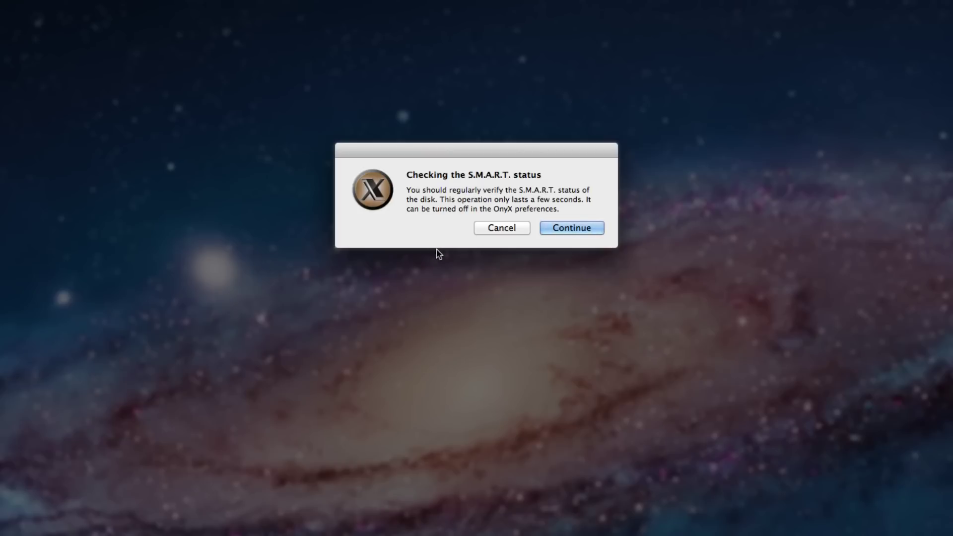
left_click(499, 228)
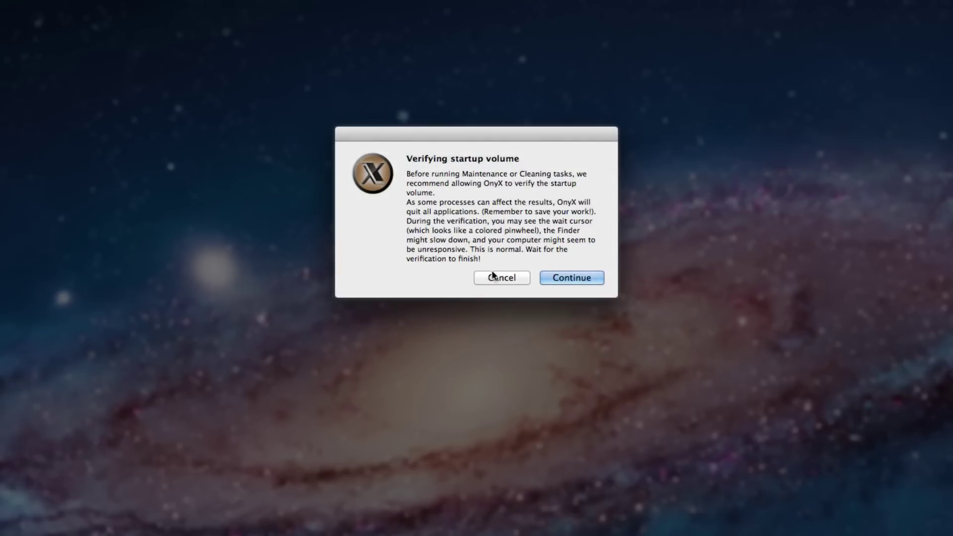
left_click(494, 274)
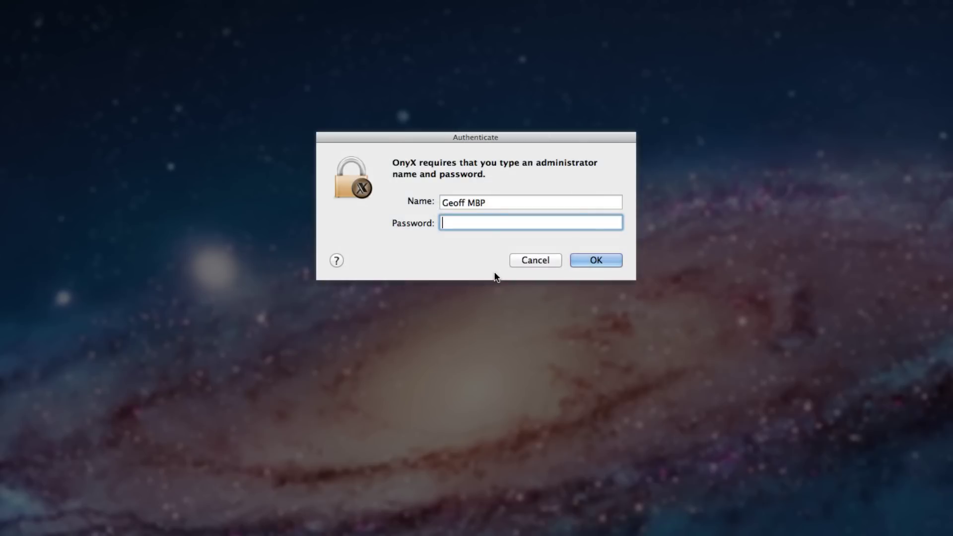
type("••••••••••••••")
key("Return")
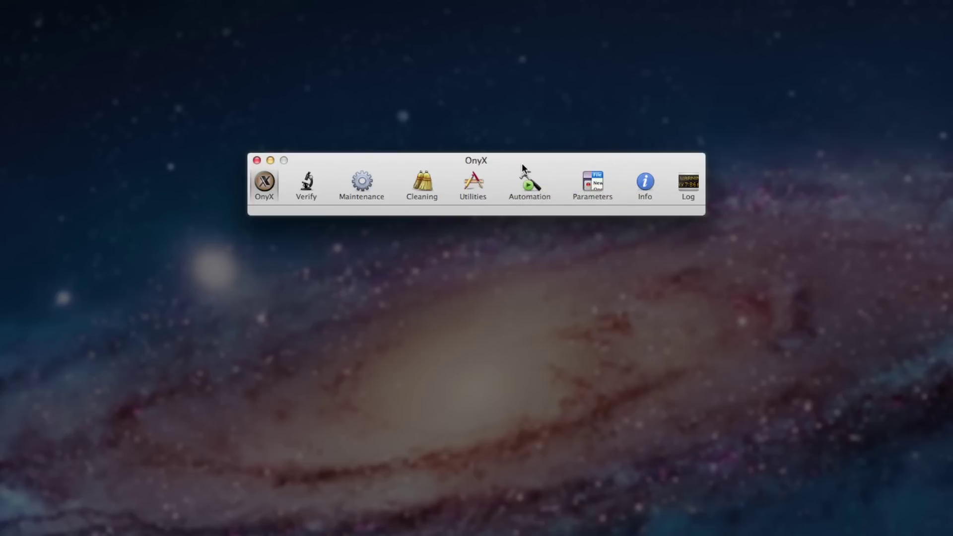
left_click(432, 180)
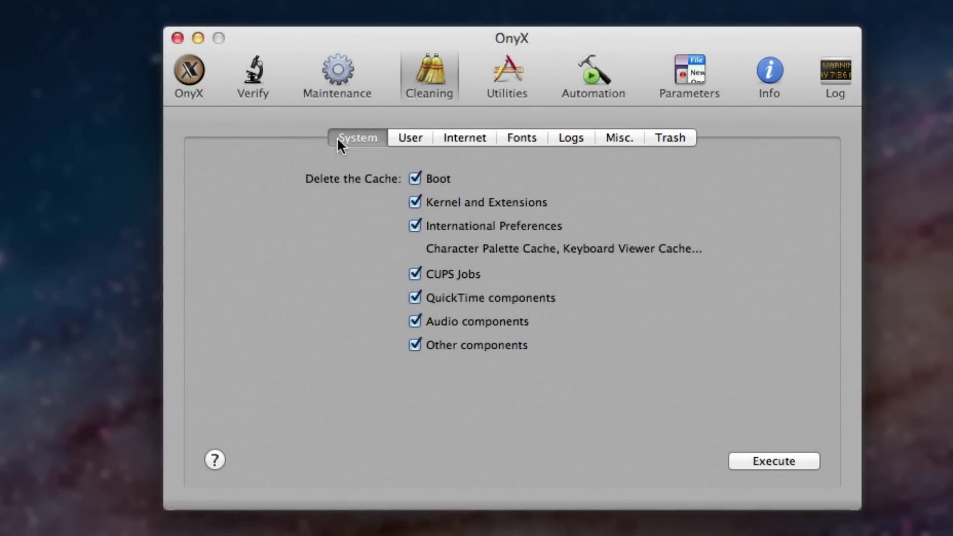
left_click(431, 135)
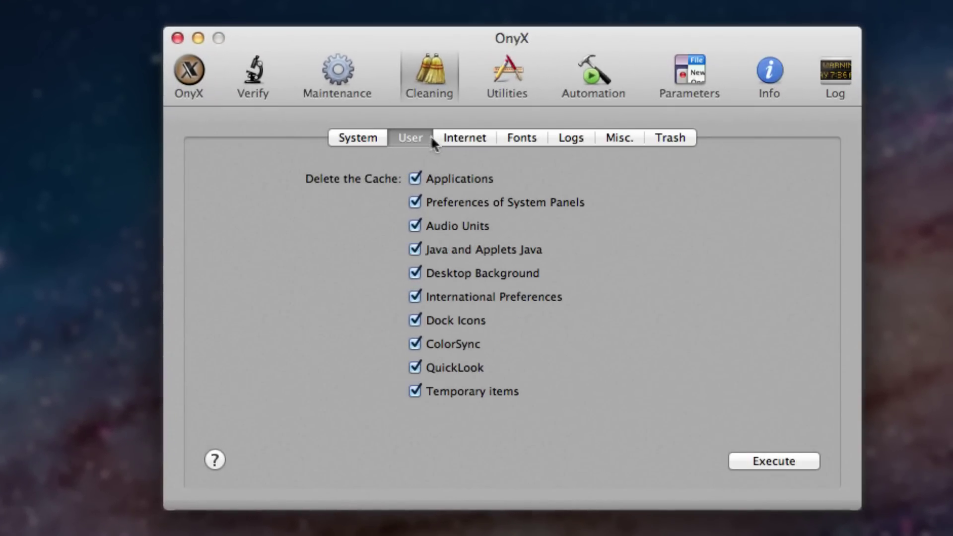
left_click(457, 139)
left_click(514, 139)
left_click(570, 139)
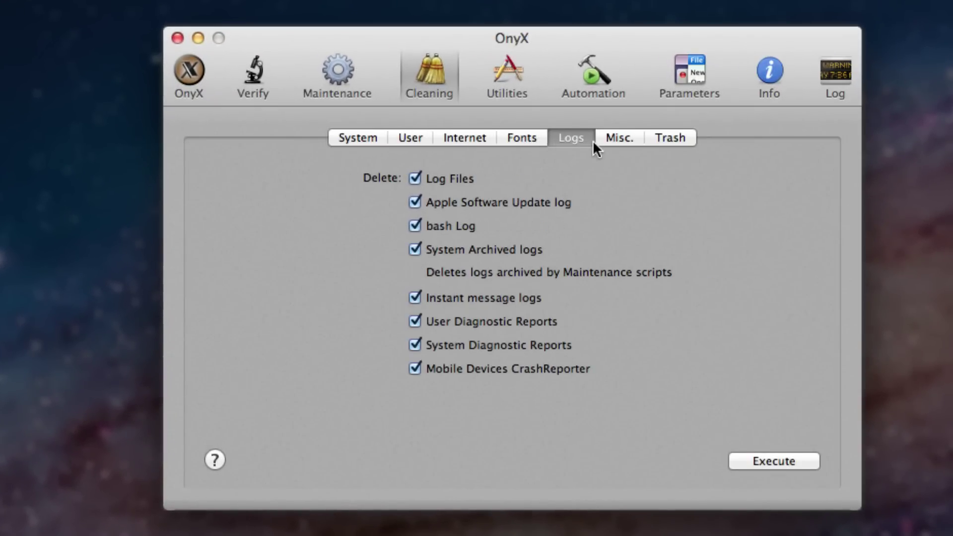
left_click(628, 140)
left_click(671, 138)
left_click(366, 139)
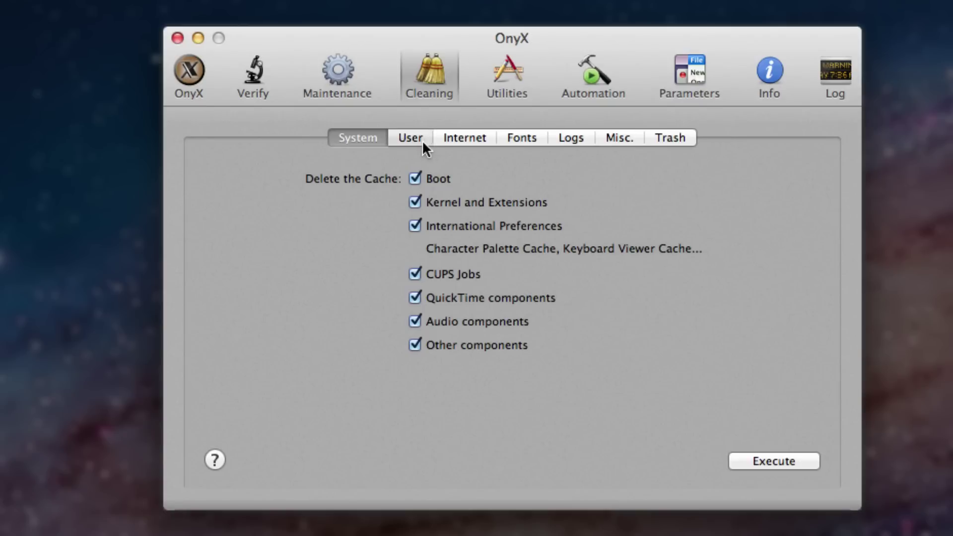
left_click(469, 141)
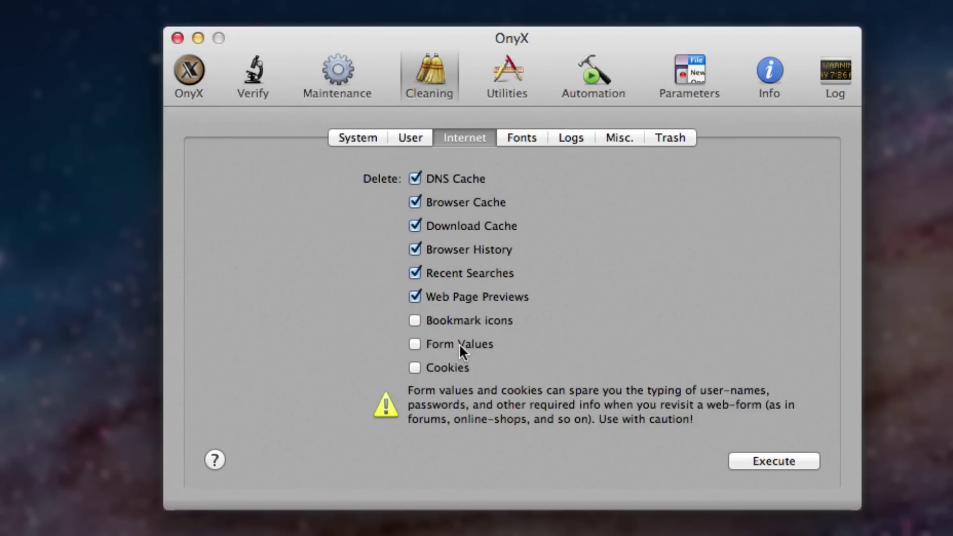
left_click(354, 145)
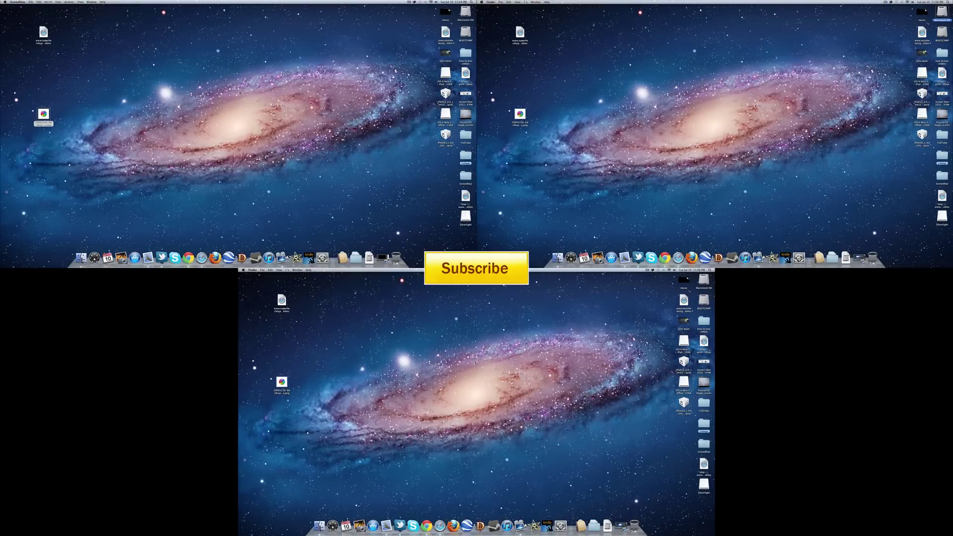
- Open Macintosh HD and show the Applications folder in Finder
left_click(525, 2)
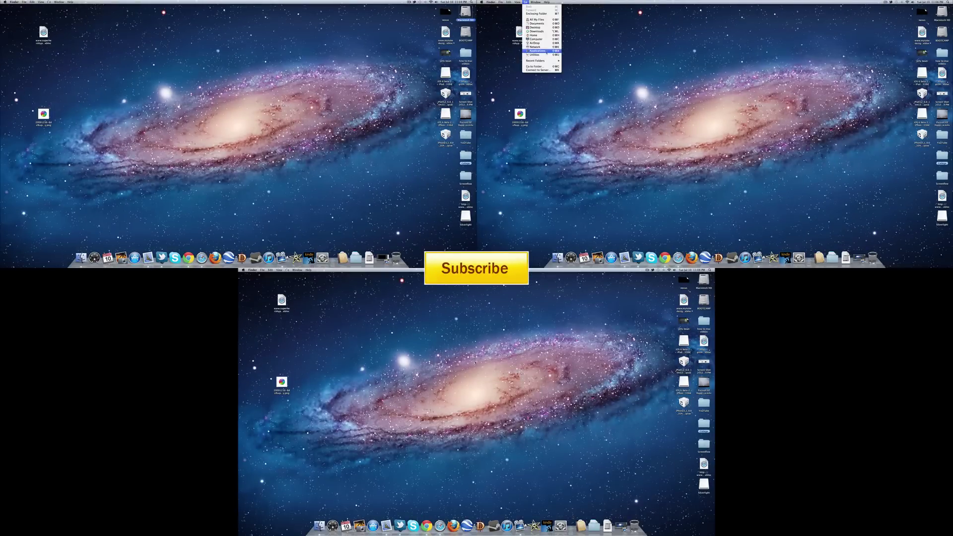
double_click(465, 13)
left_click(539, 54)
scroll(709, 130, "down", 3)
left_click_drag(208, 134, 223, 65)
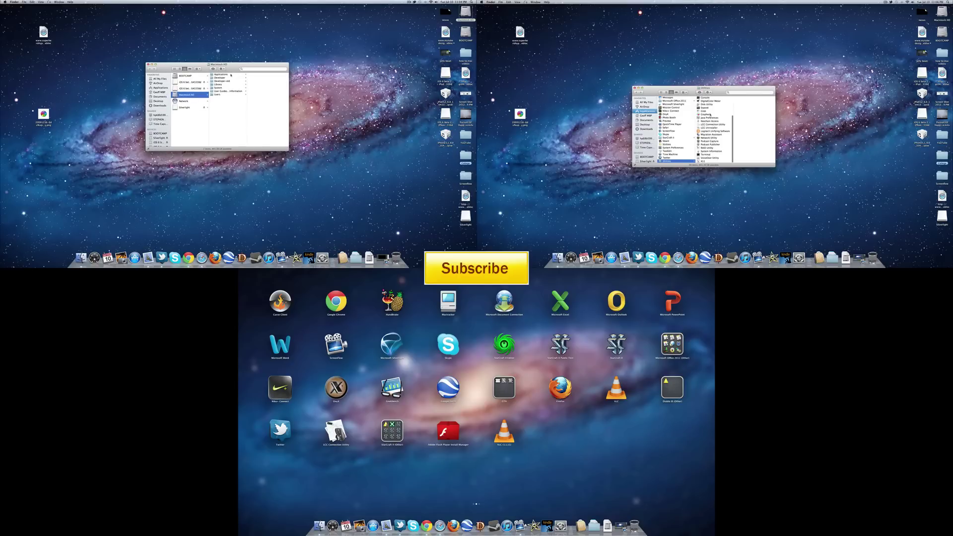
left_click(231, 74)
left_click_drag(231, 65, 180, 69)
key("Escape")
- Launch Disk Utility from the Utilities folder
left_click(710, 104)
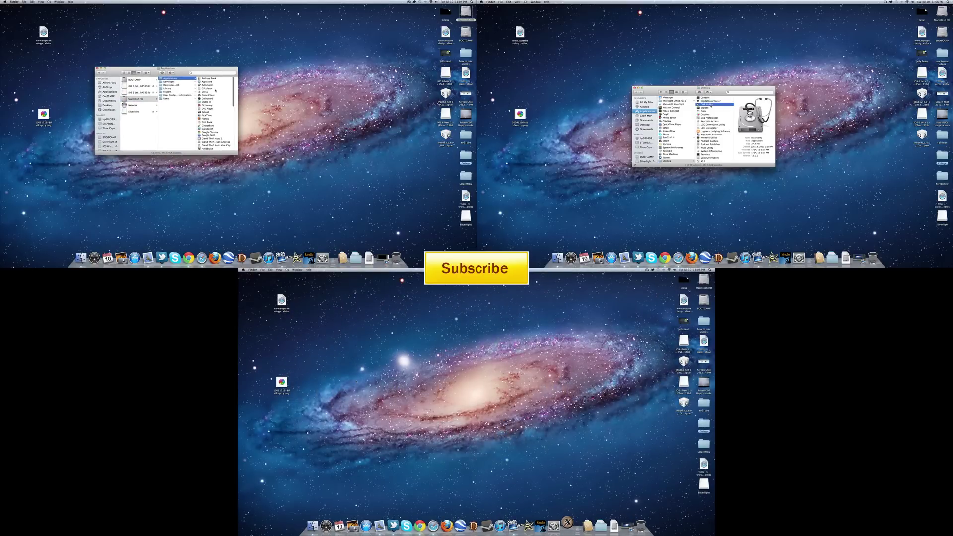
scroll(215, 90, "down", 1)
double_click(711, 105)
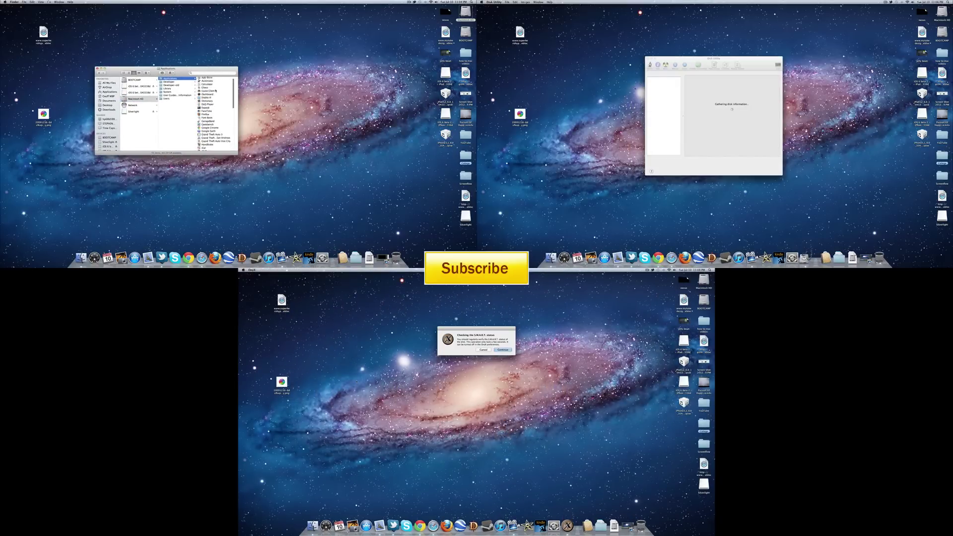
scroll(215, 91, "down", 3)
left_click_drag(690, 60, 682, 60)
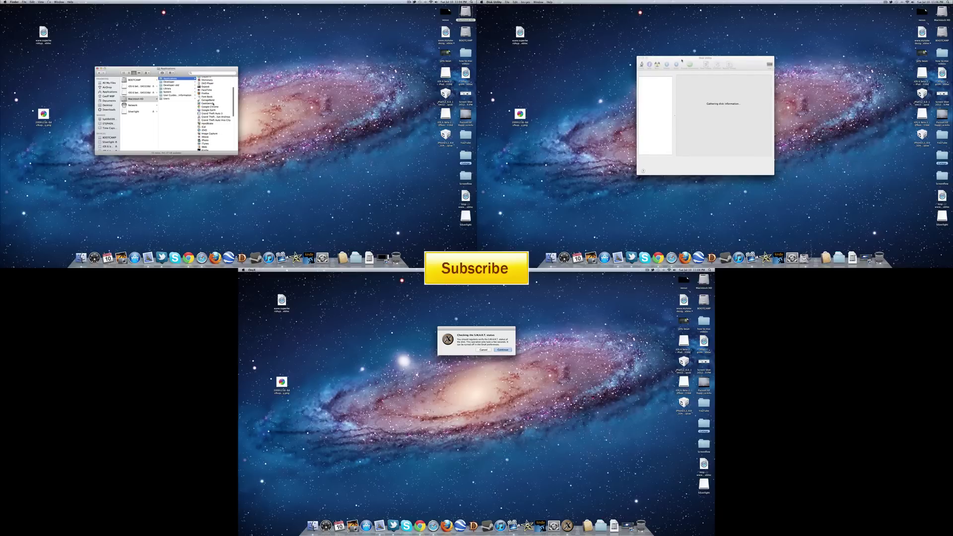
- Show Geekbench's Move to Trash menu and Macintosh HD's First Aid checks
right_click(213, 104)
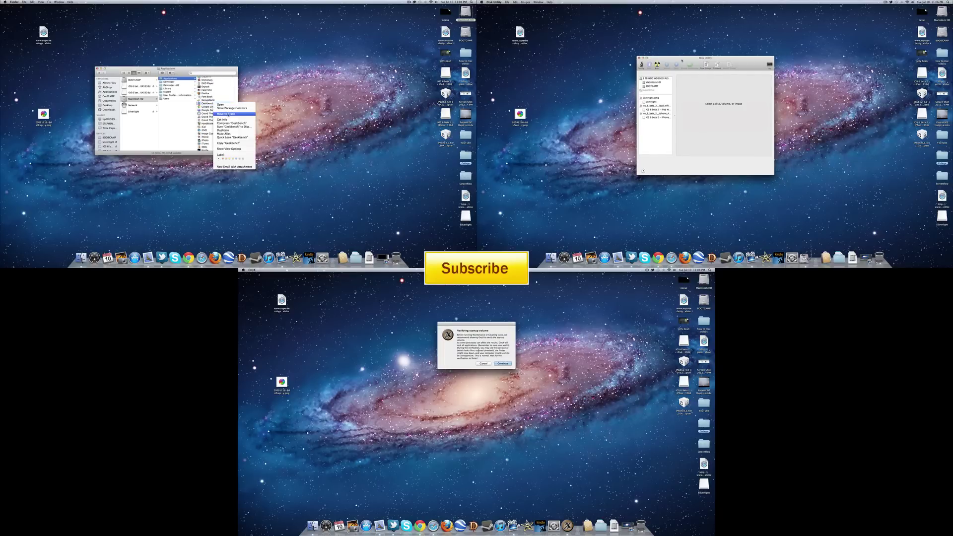
key("Return")
left_click(209, 69)
left_click(660, 82)
scroll(216, 101, "down", 3)
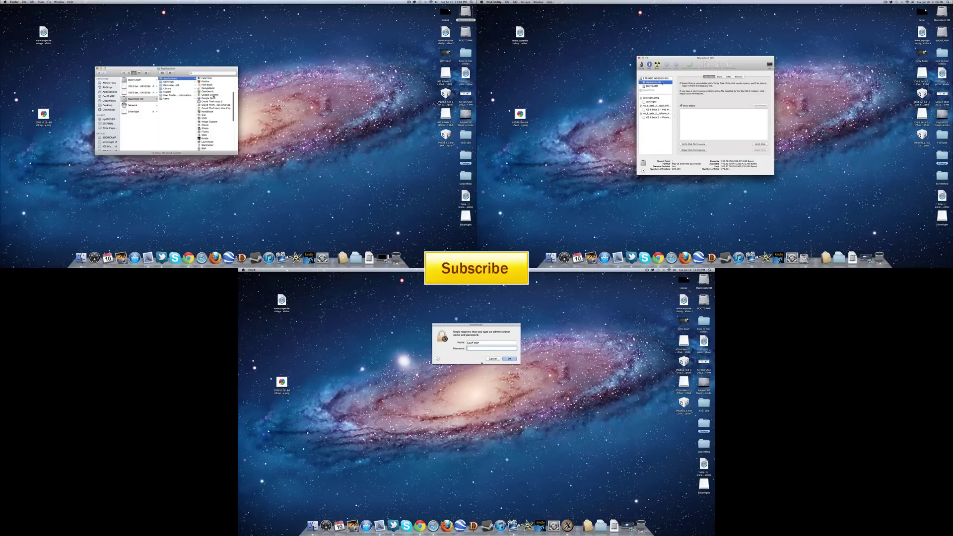
- Preview Grand Theft Auto 3 and Vice City, and authenticate OnyX with the admin password
type("••••••••••••")
left_click(216, 100)
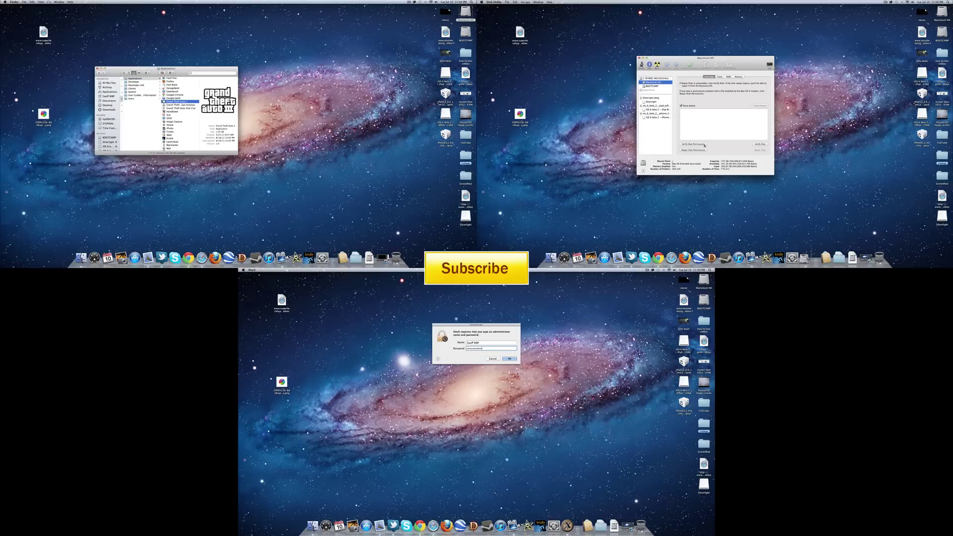
left_click(193, 107)
key("Return")
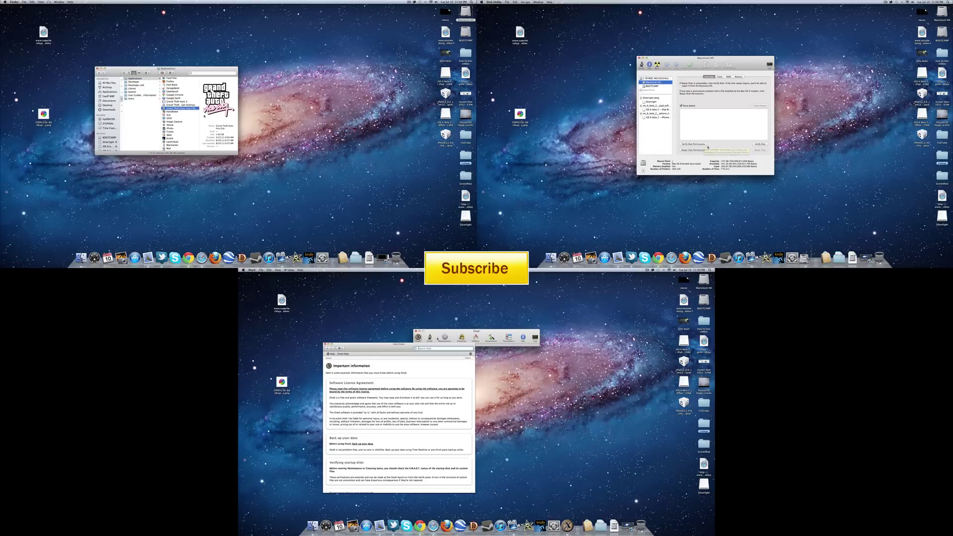
key("super+w")
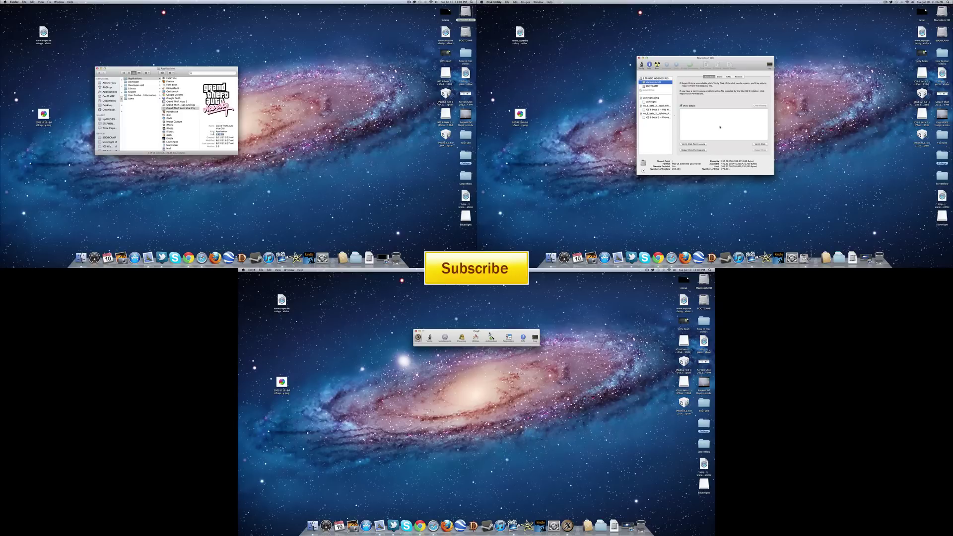
- Review OnyX's cleaning categories: system cache, internet, fonts, logs and trash
left_click(461, 337)
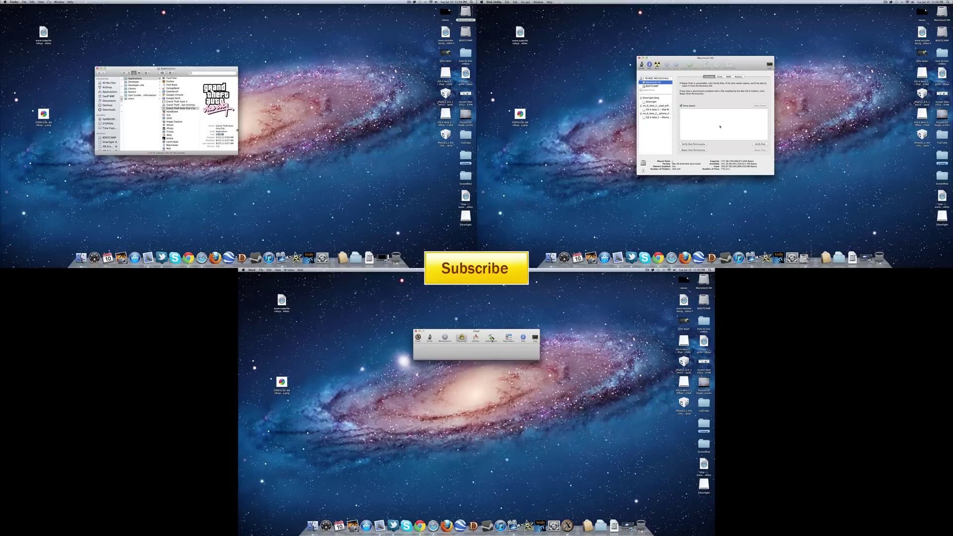
left_click_drag(487, 330, 467, 328)
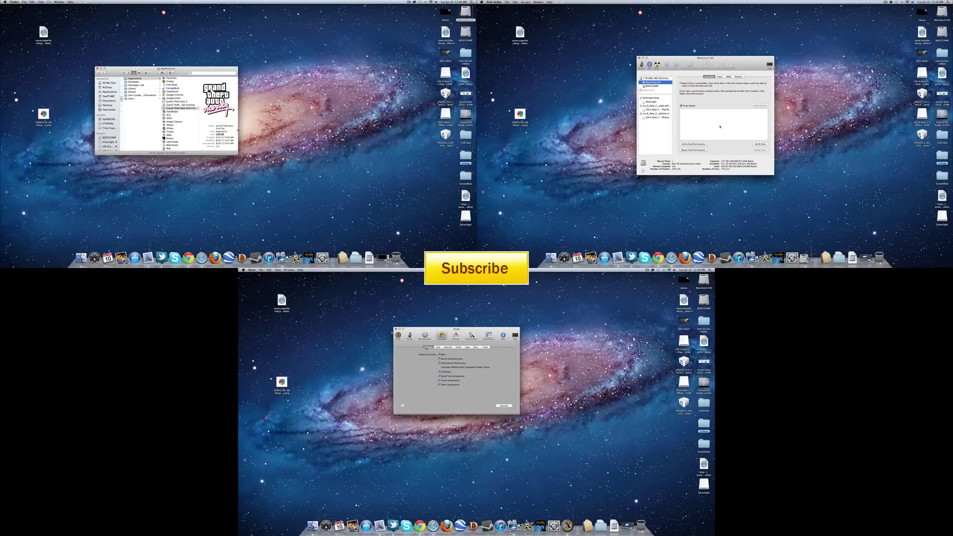
left_click(444, 347)
left_click(458, 347)
left_click(468, 347)
left_click(485, 347)
left_click(431, 348)
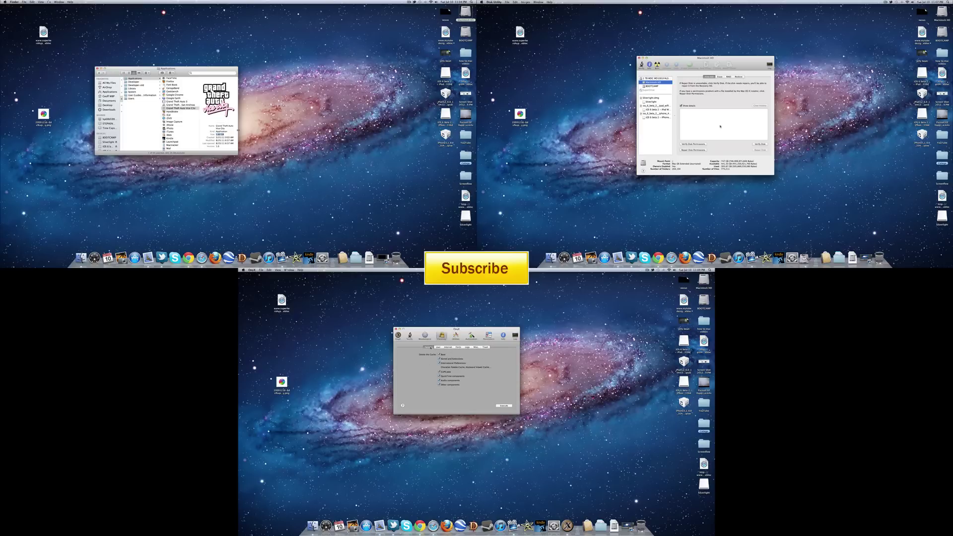